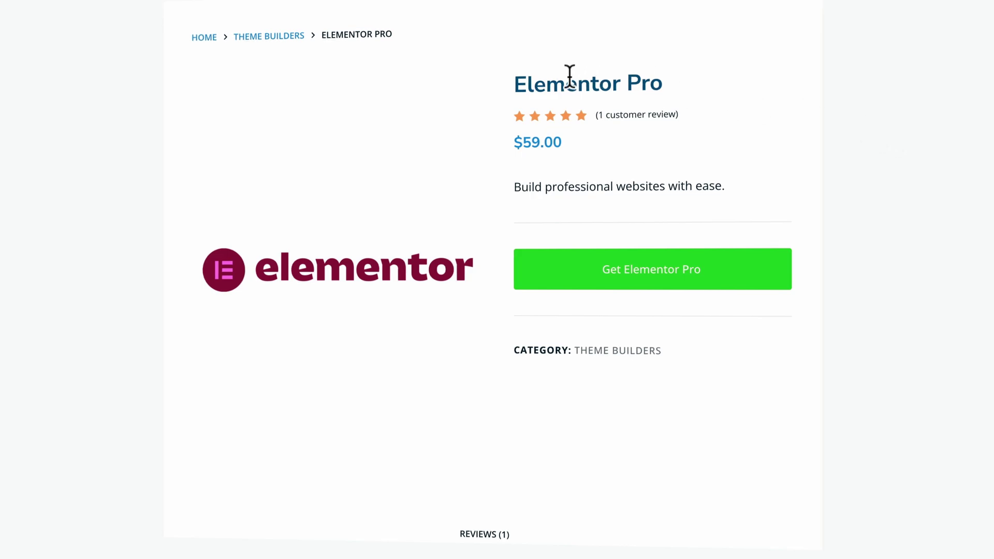
Follow the Elementor Pro product's button through to Elementor's pricing page.
click(642, 282)
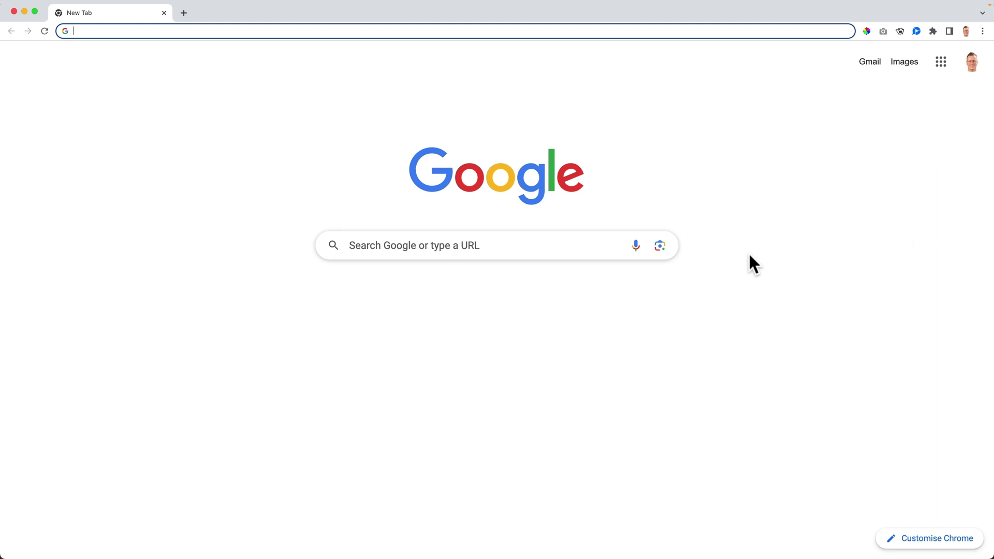
Download the ImagesTutorial zip from ferdykorp.com/images.
text(ferdykorp.com)
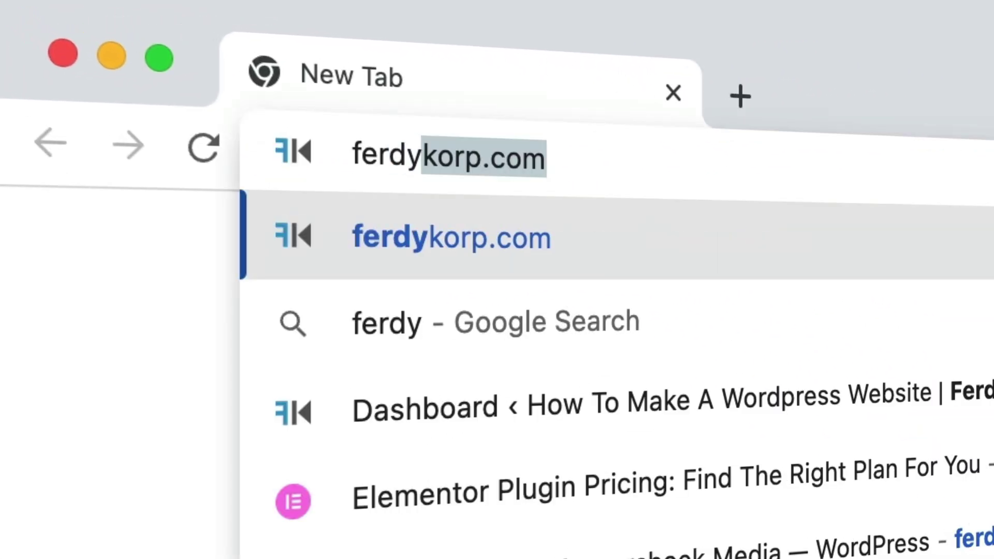
text(/)
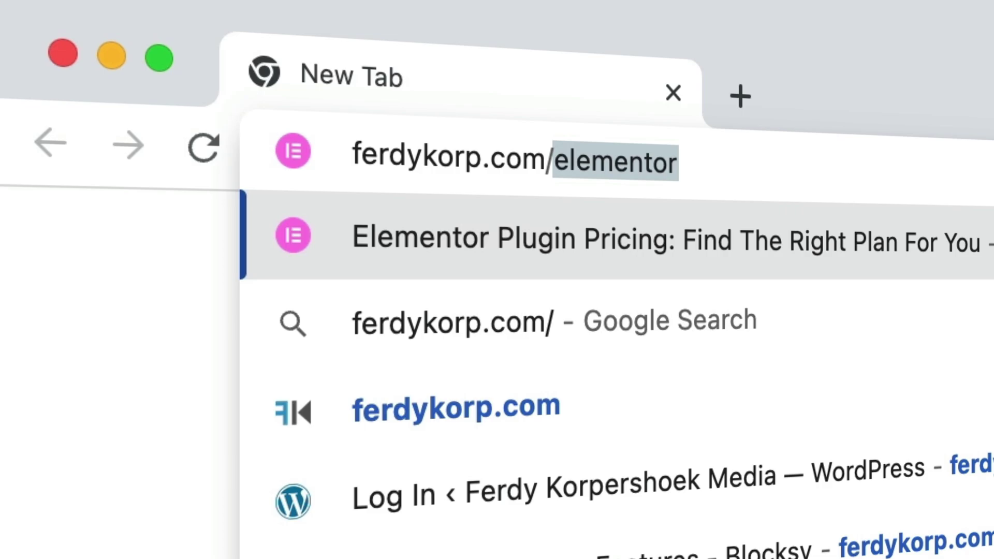
text(images)
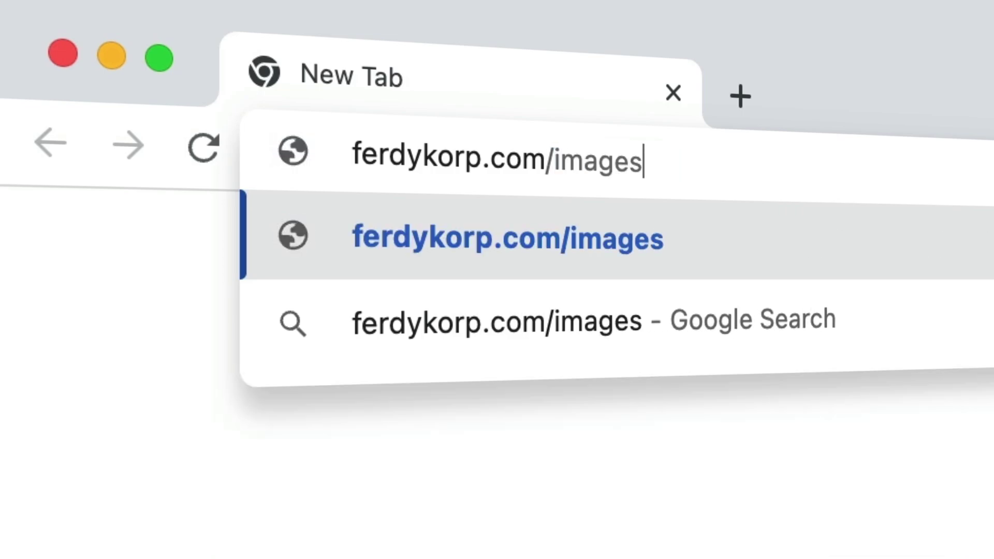
key(Return)
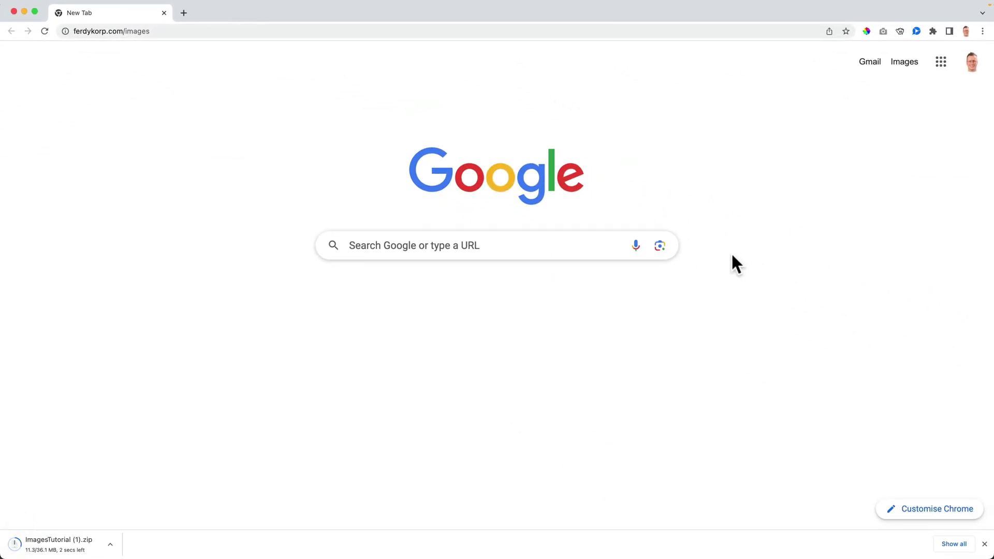
Unzip ImagesTutorial (1).zip and move the extracted folder onto the Desktop.
click(55, 551)
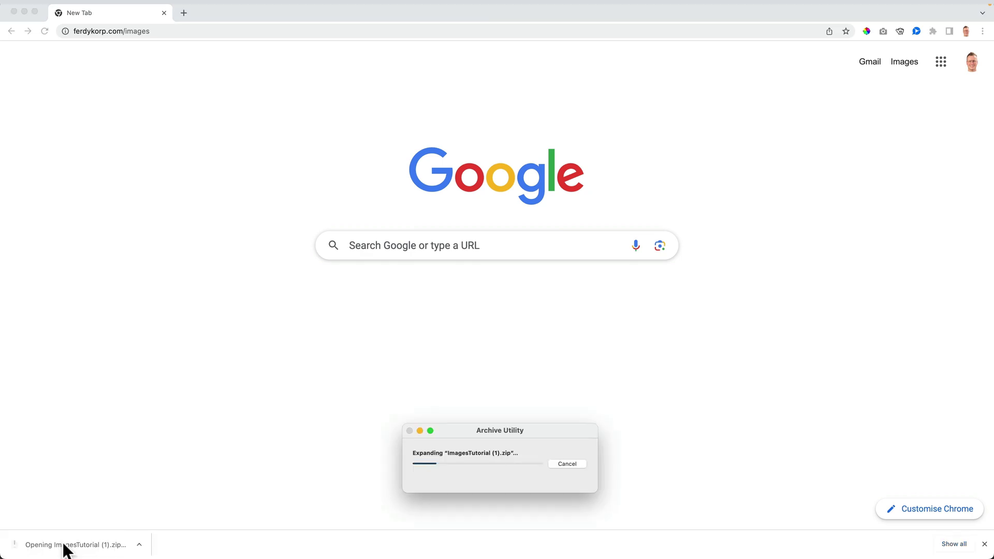
drag(386, 131, 312, 125)
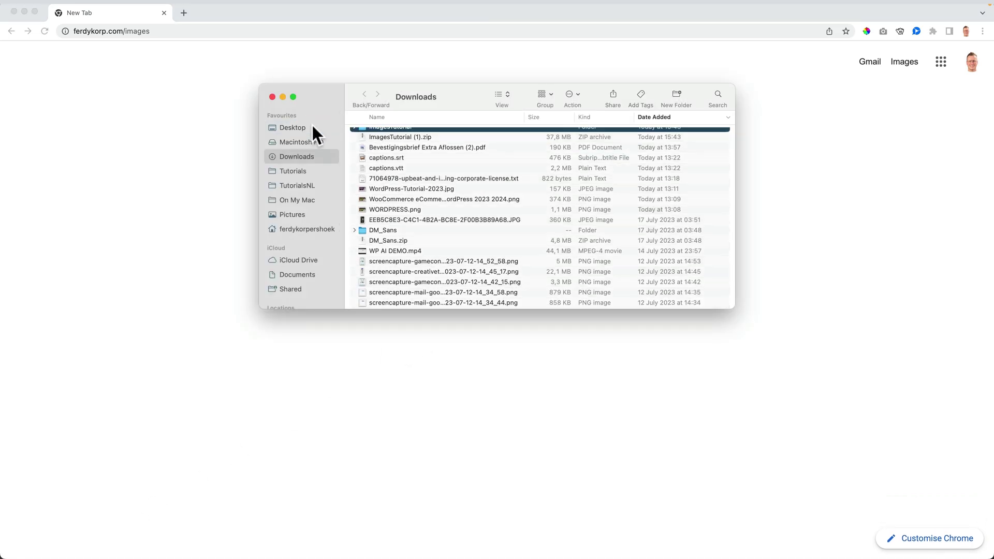
click(312, 125)
click(273, 96)
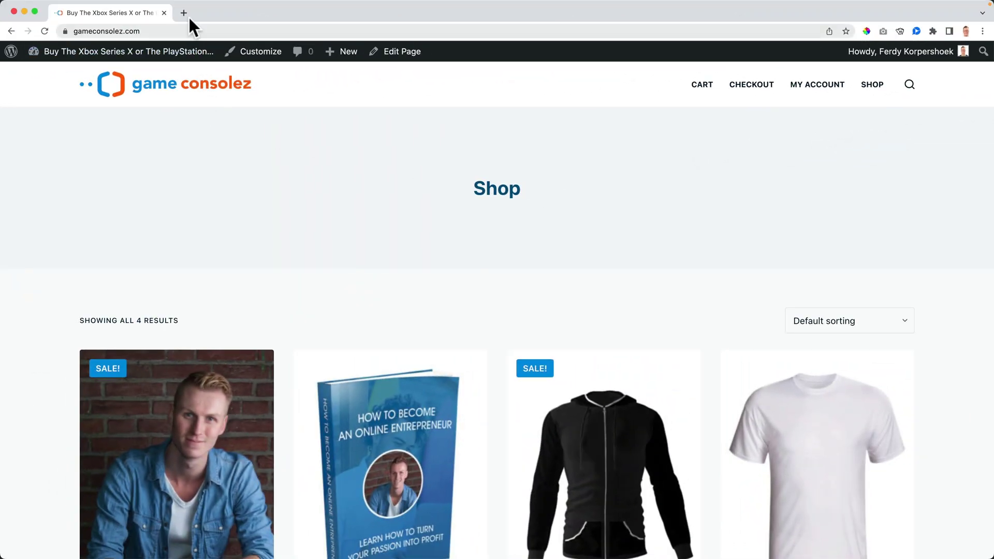
Load ferdykorp.com/elementor in a new browser tab.
click(185, 13)
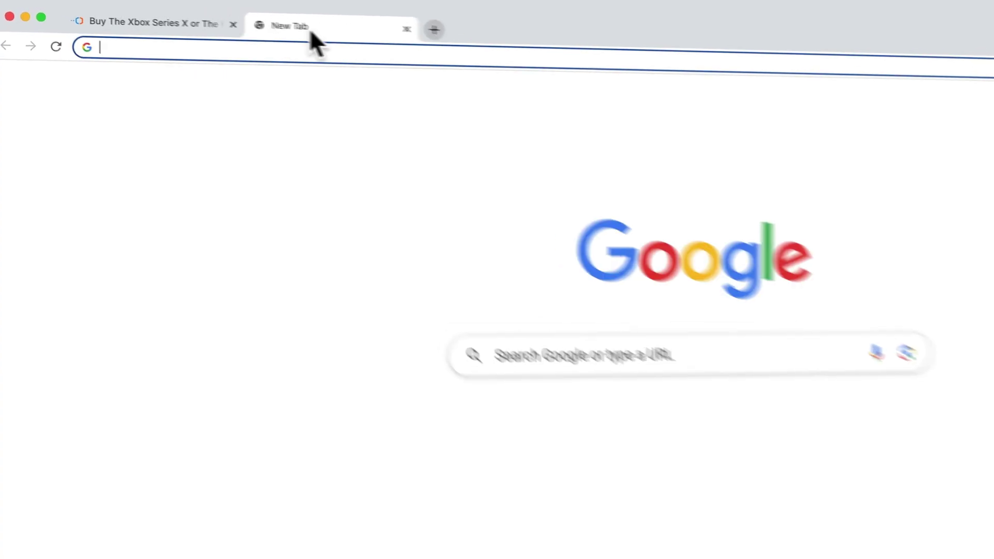
text(ferdykorp.com/elementor)
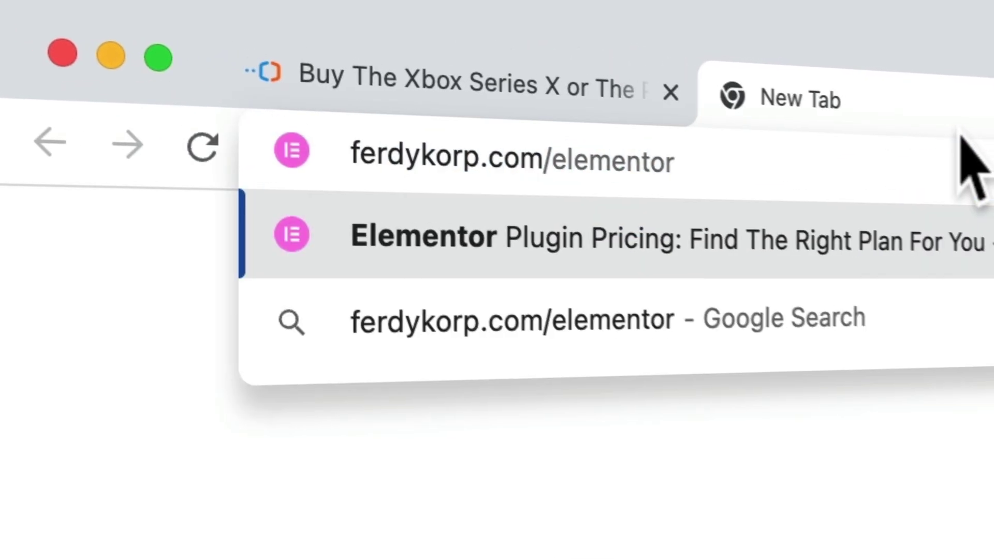
key(Return)
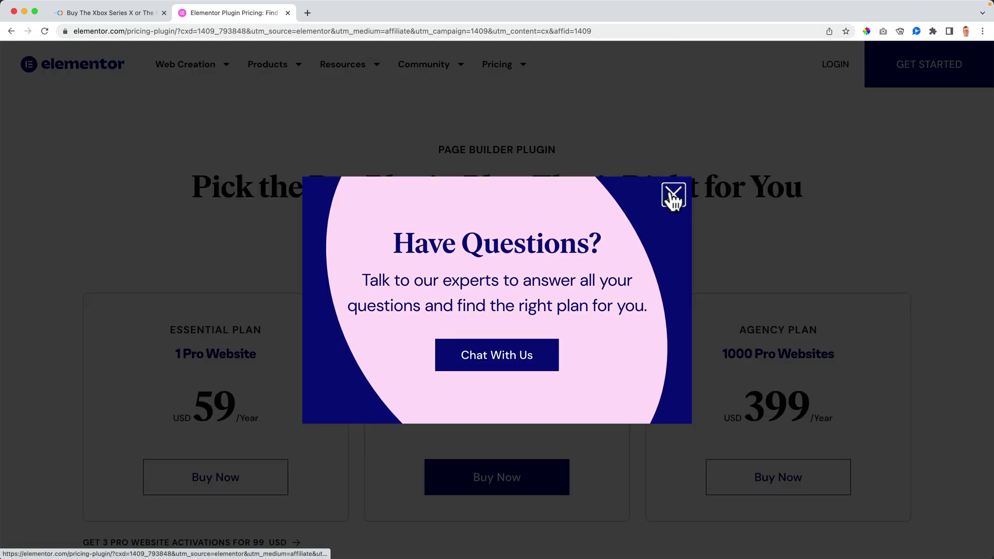
Dismiss the questions popup and highlight the 'affiliate' part of the page address.
click(673, 197)
click(582, 31)
click(565, 31)
click(581, 31)
double_click(422, 31)
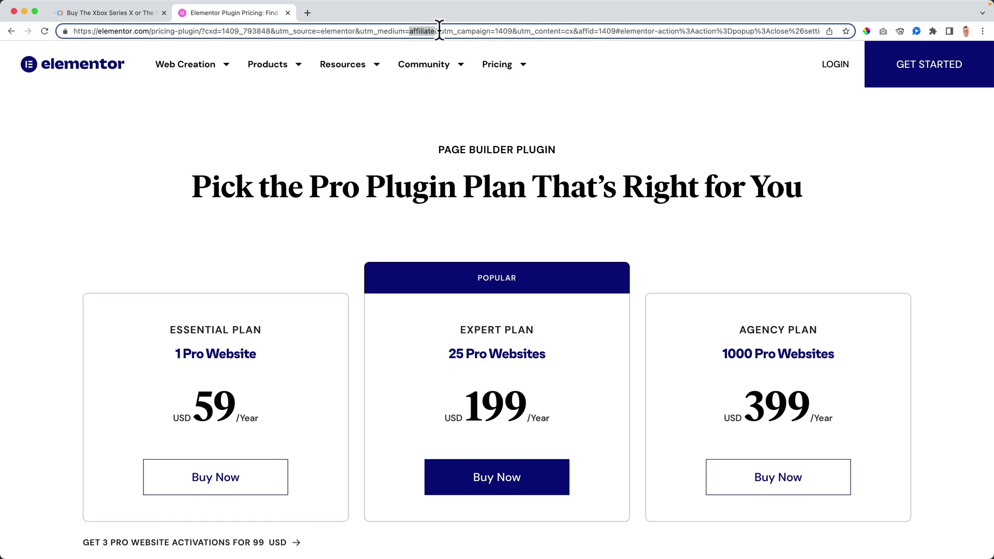
drag(728, 32, 68, 38)
click(261, 124)
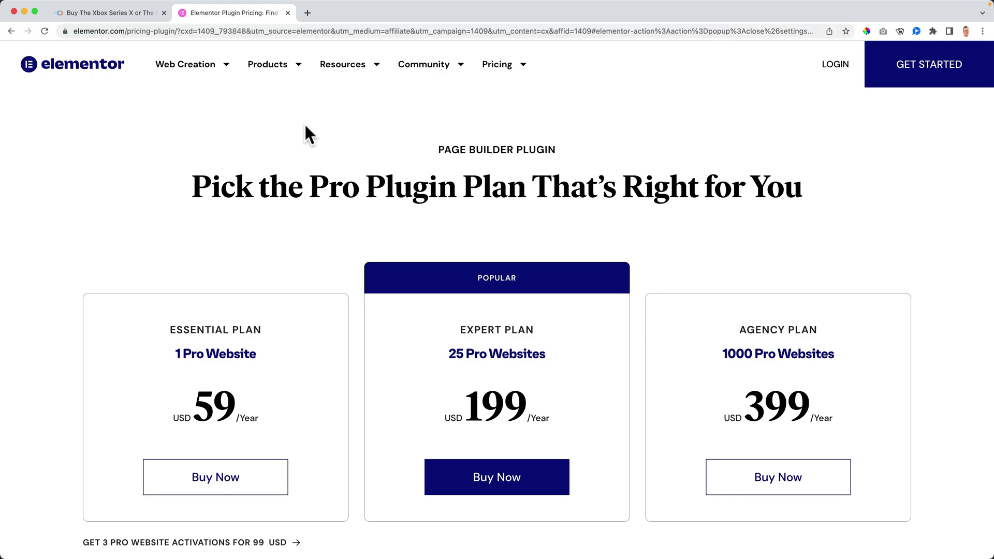
Highlight the Essential plan's USD 59 per year price.
scroll(369, 138, down, 3)
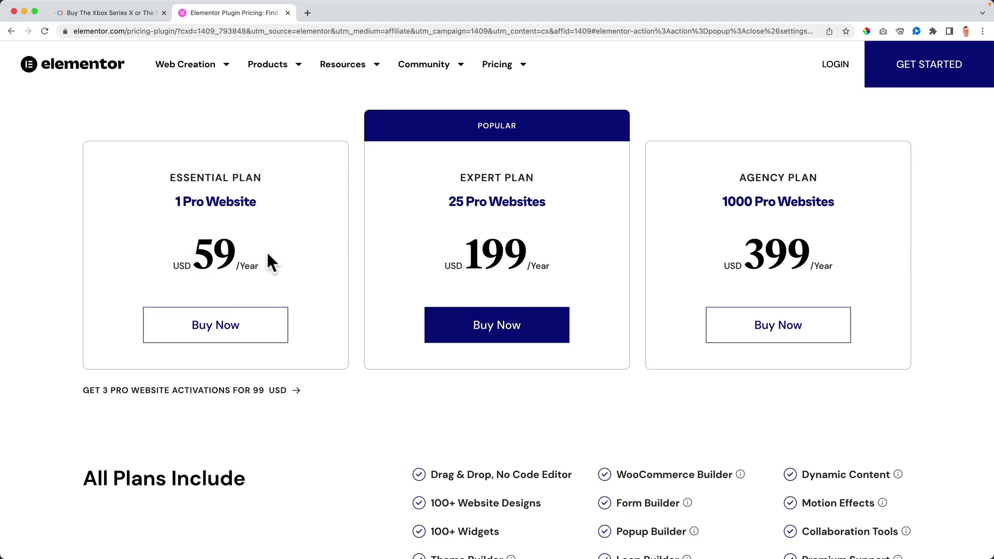
drag(196, 255, 253, 252)
click(253, 254)
key(super+space)
text(calculator)
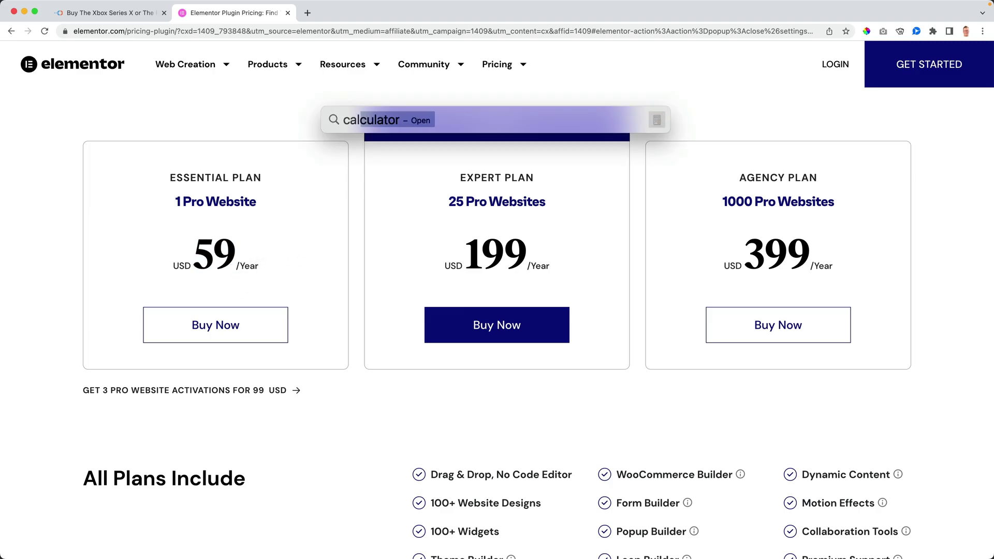
key(Return)
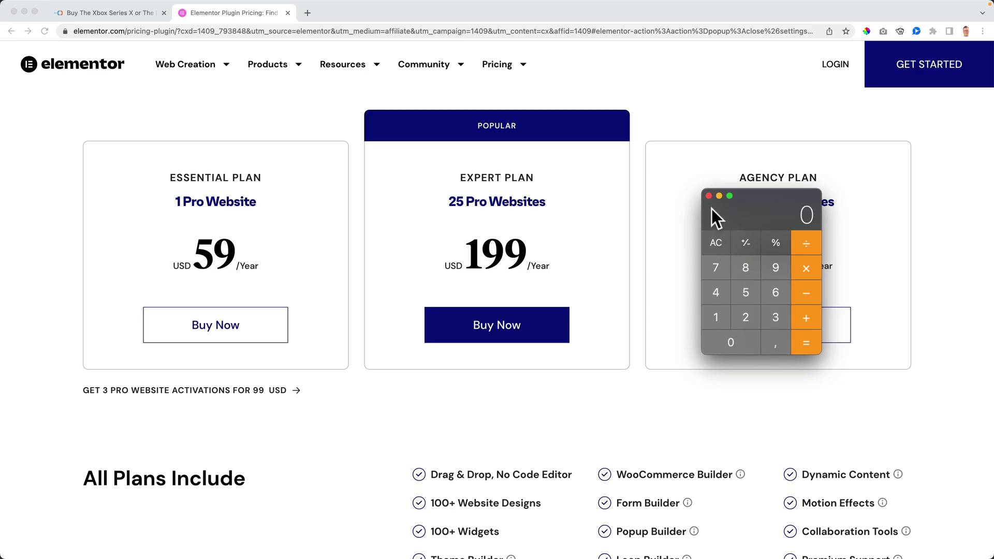
click(731, 331)
click(763, 312)
click(806, 343)
click(709, 195)
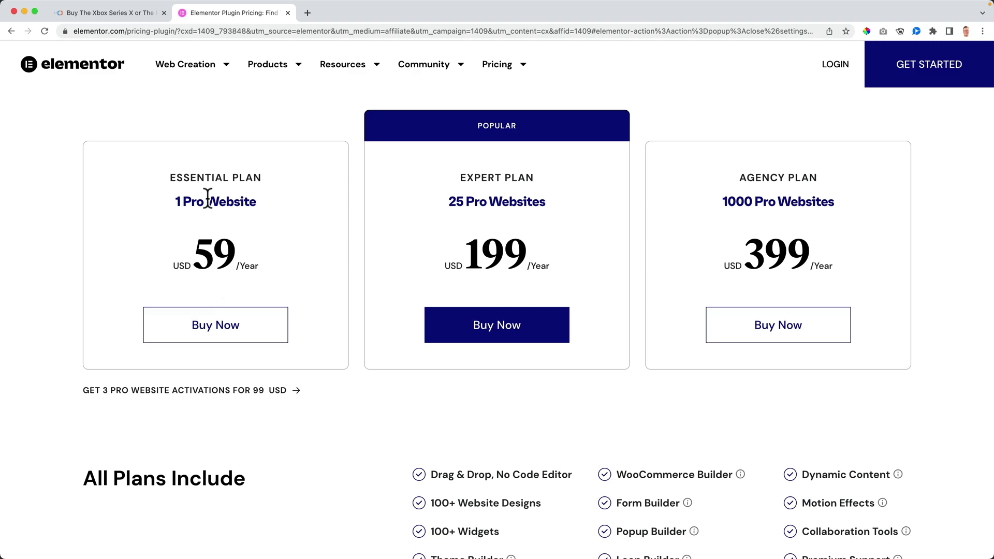
Close the Elementor tab and start a new product named 'Elementor Pro'.
click(287, 13)
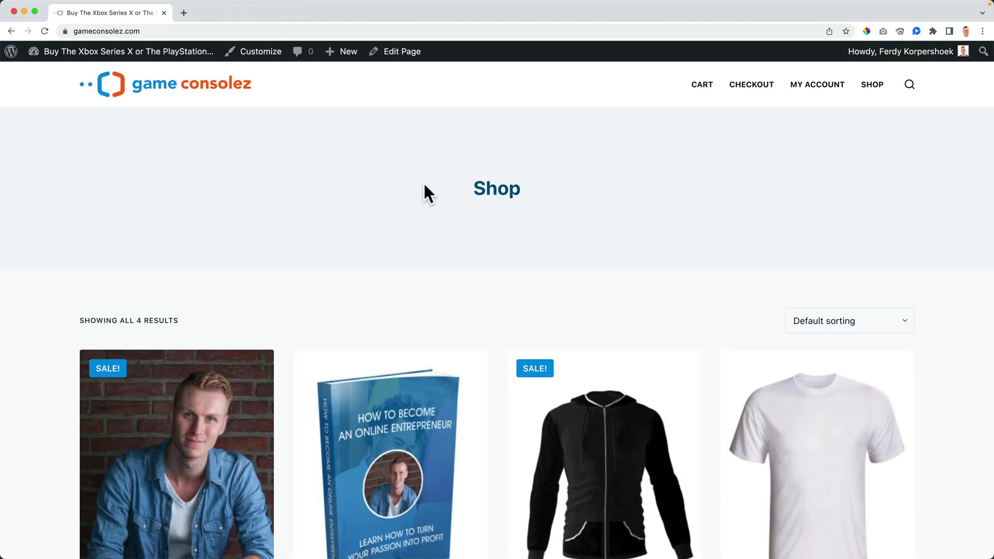
mouse_move(336, 54)
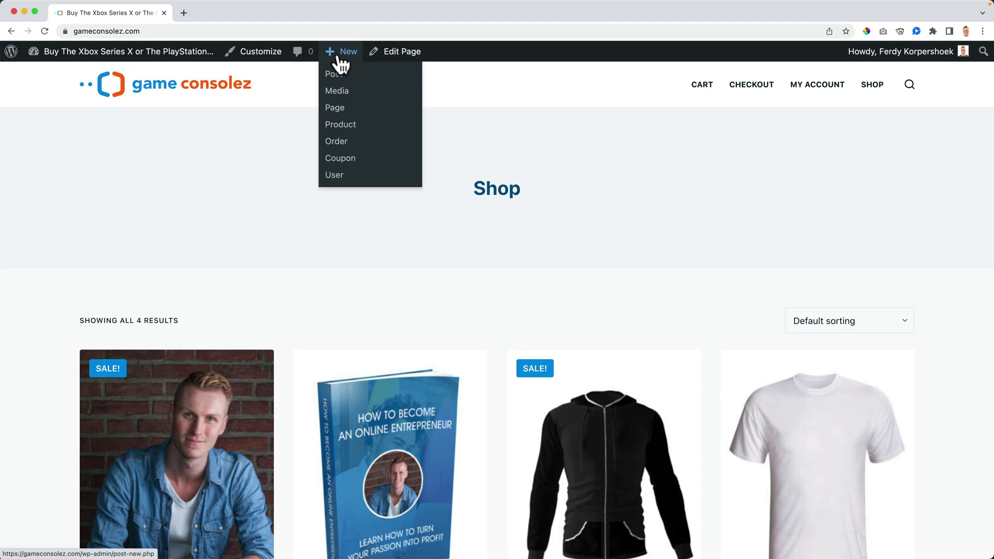
click(343, 128)
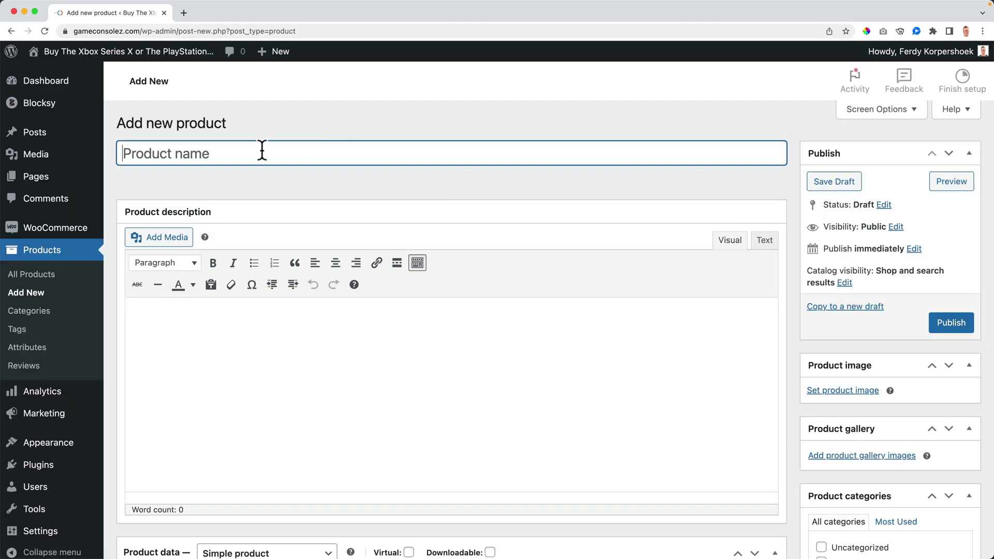
text(El)
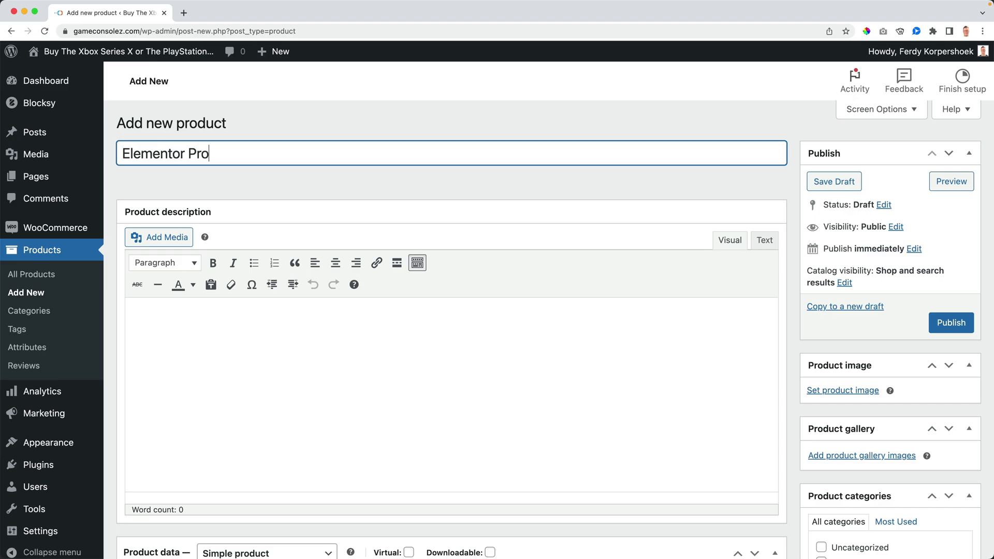
text(ementor Pro)
scroll(401, 195, down, 5)
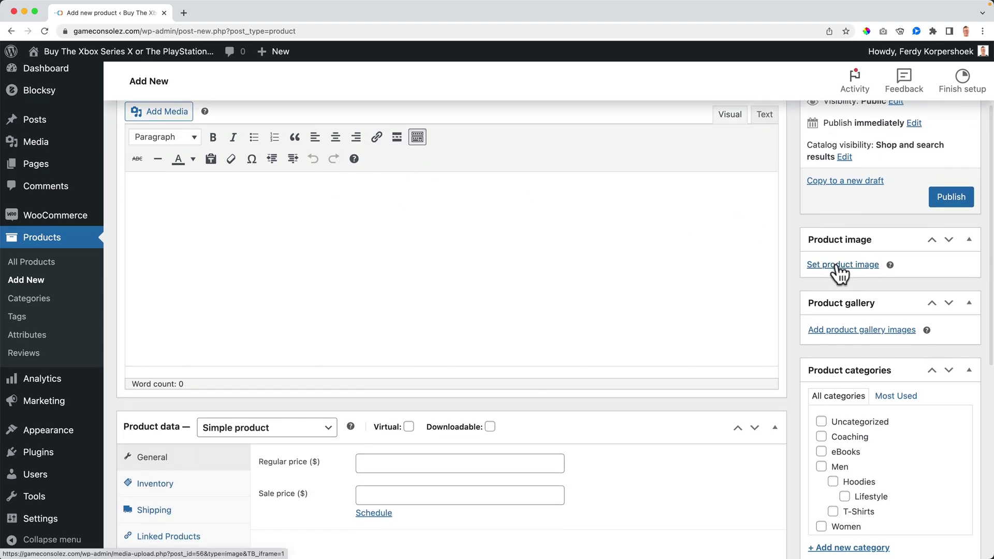
click(813, 265)
Upload Elementor.jpg with alt text and description 'Elementor' as the product image.
click(49, 106)
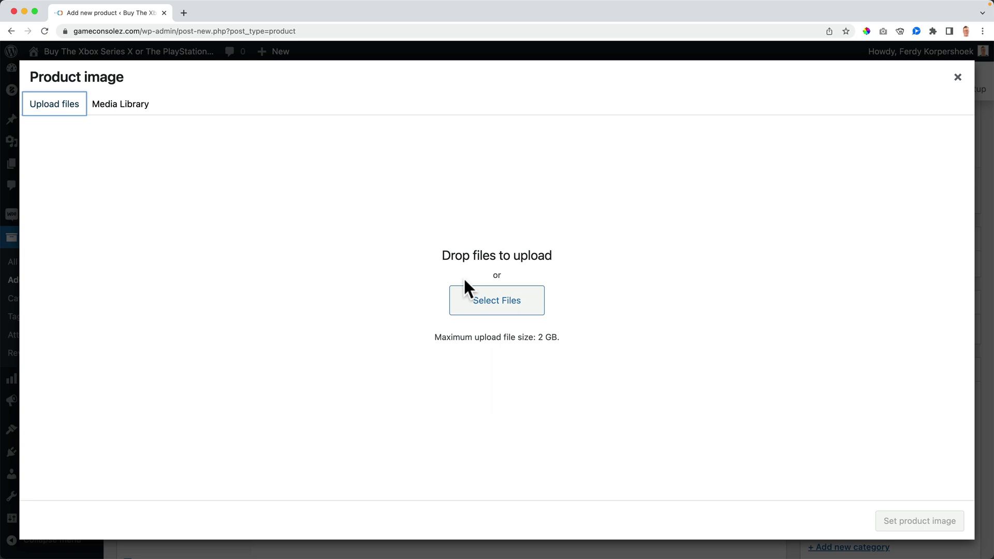
click(494, 308)
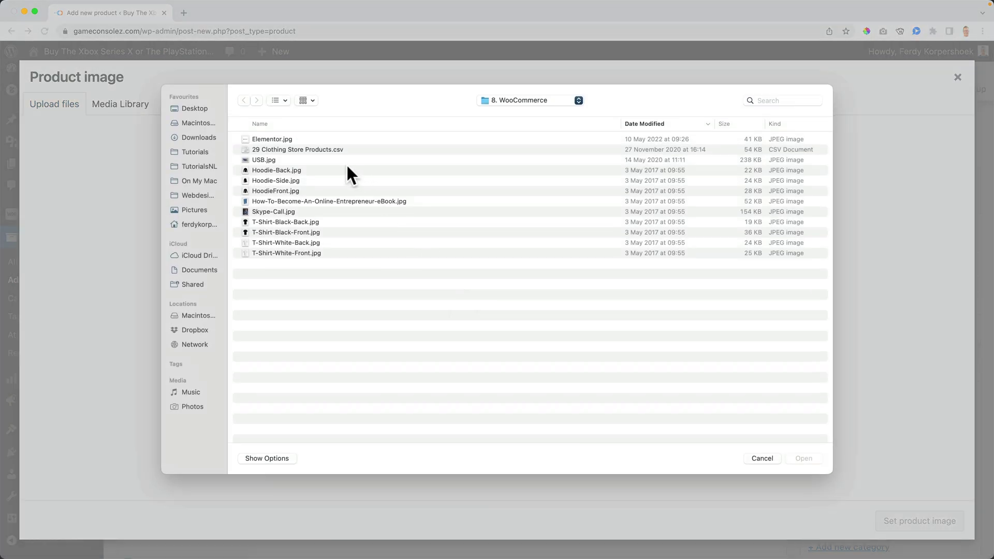
double_click(276, 139)
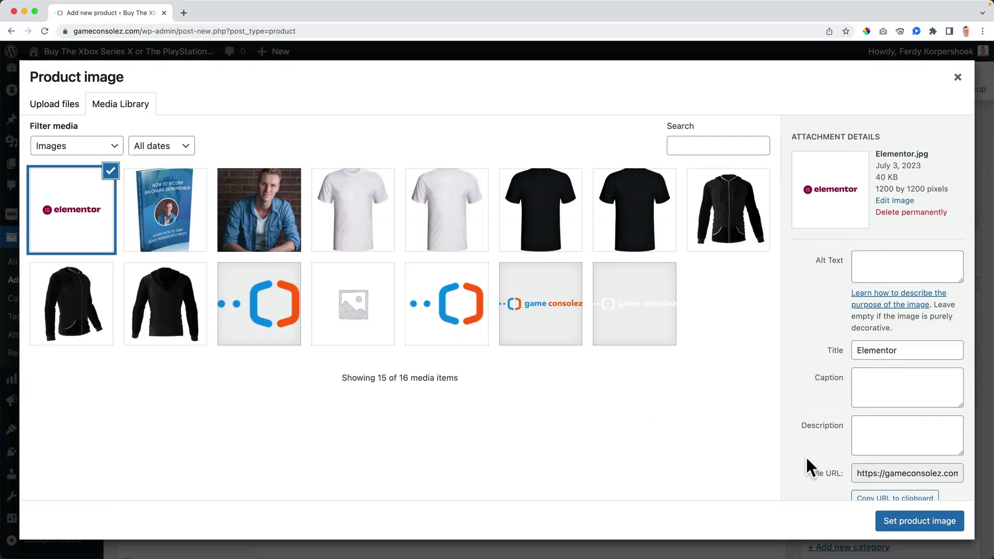
click(892, 350)
click(884, 267)
text(Elementor)
click(873, 433)
click(919, 521)
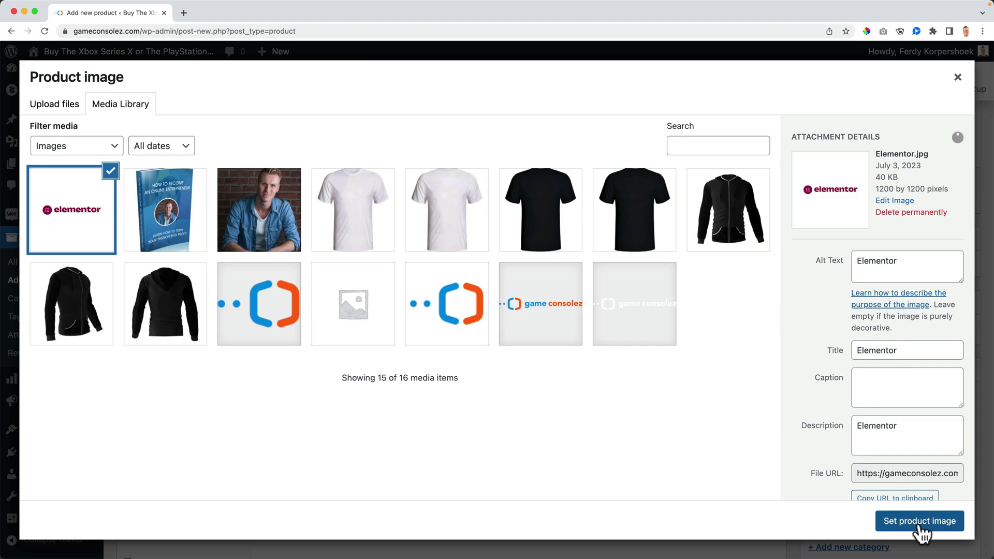
Make it an External/Affiliate product with Product URL ferdykorp.com/elementor.
scroll(573, 300, down, 5)
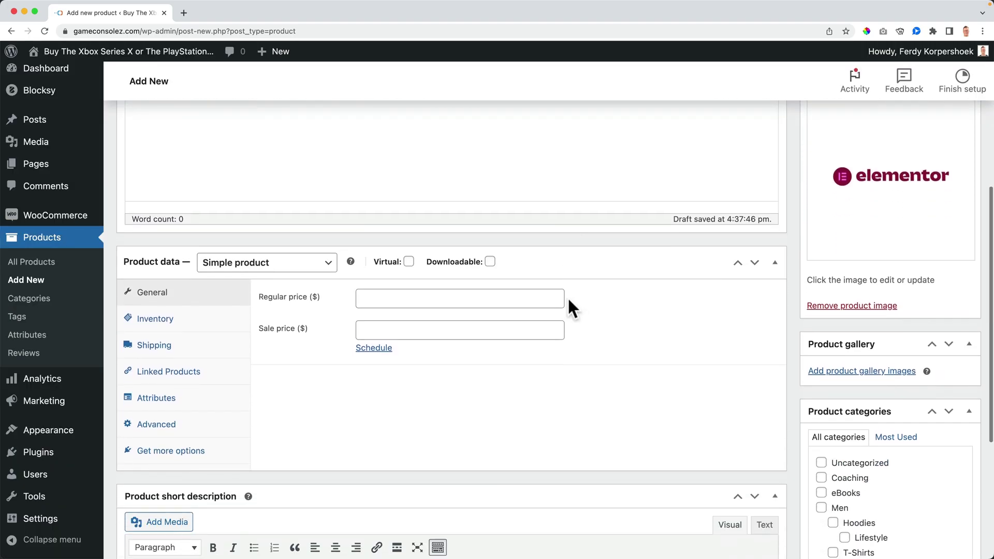
click(229, 261)
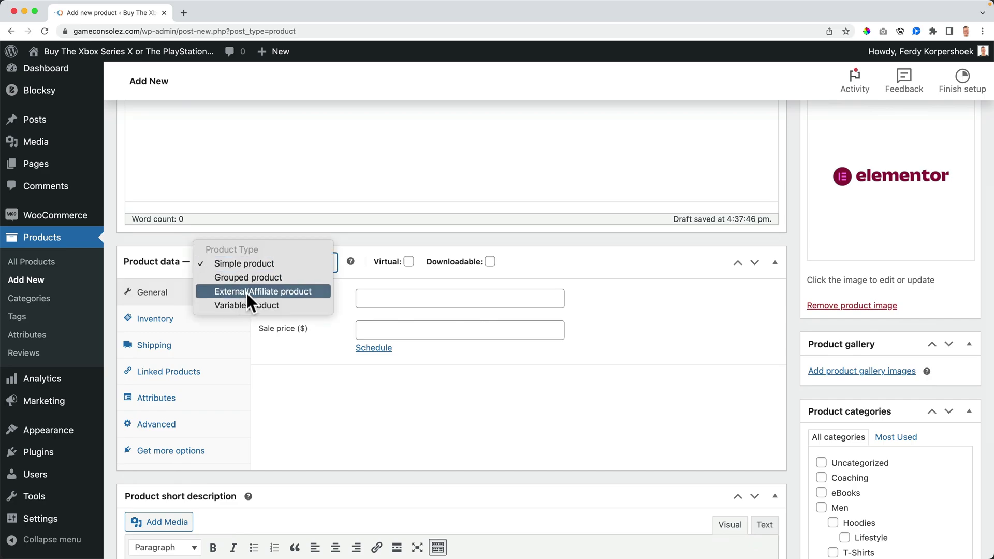
click(315, 290)
click(400, 298)
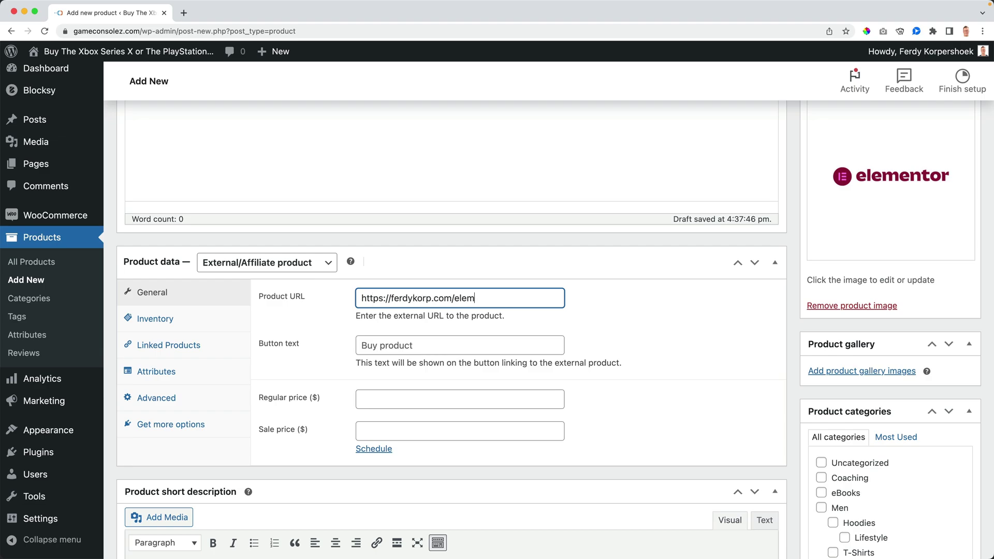
Set the button text to 'Get Elementor Pro' and the regular price to 59.
click(407, 349)
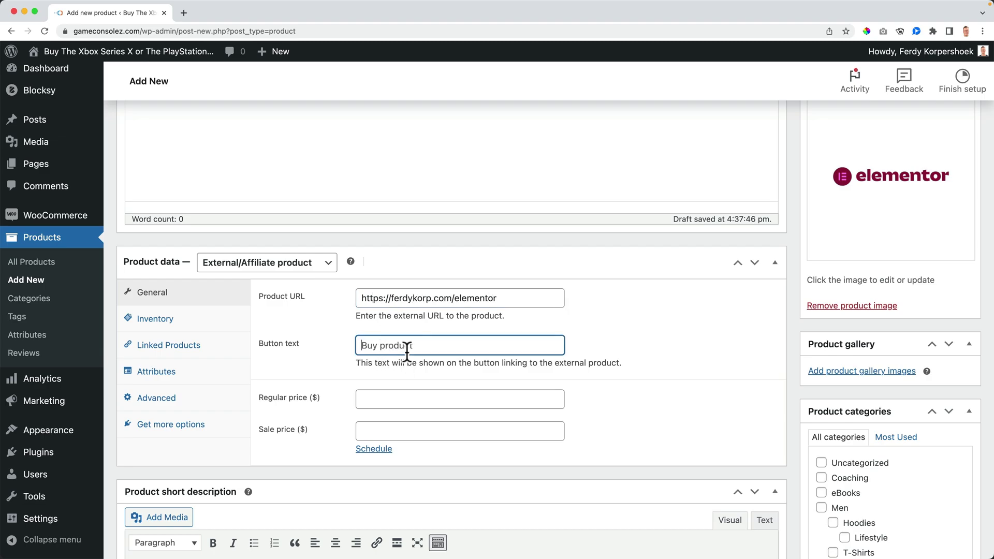
text(Buy)
key(super+a)
text(Ge)
click(460, 399)
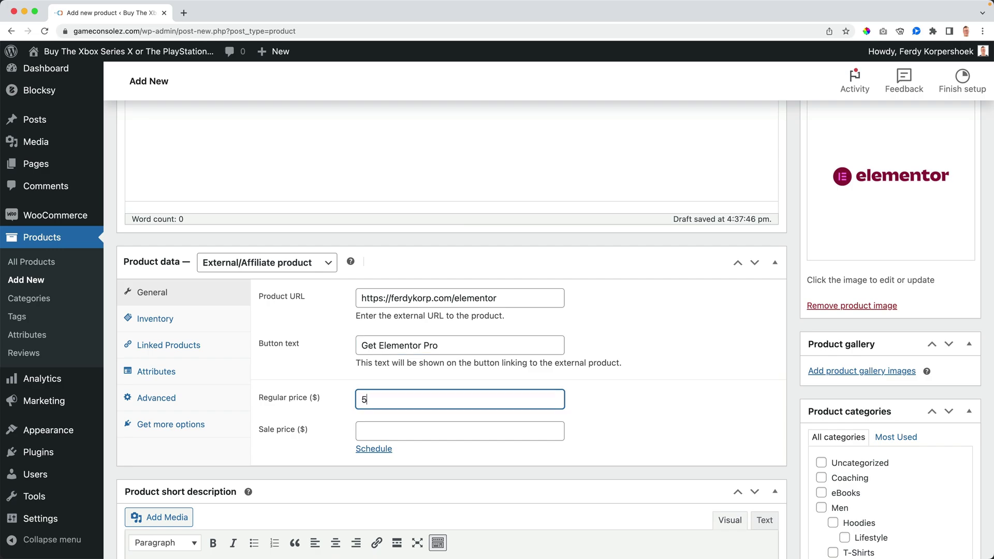
click(459, 430)
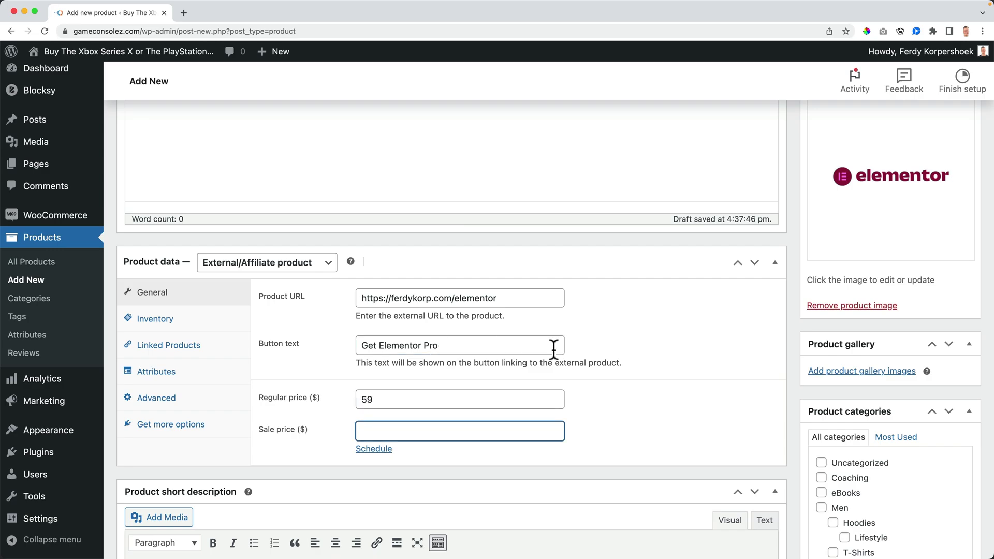
scroll(639, 342, down, 5)
Add and assign a new 'Theme Builders' category, then publish Elementor Pro.
click(828, 377)
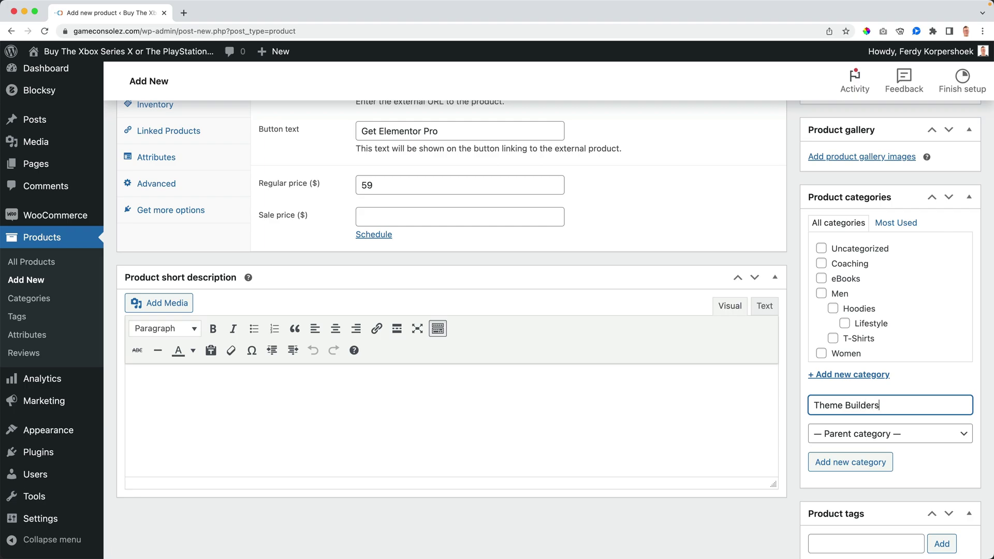
click(863, 461)
scroll(711, 346, up, 12)
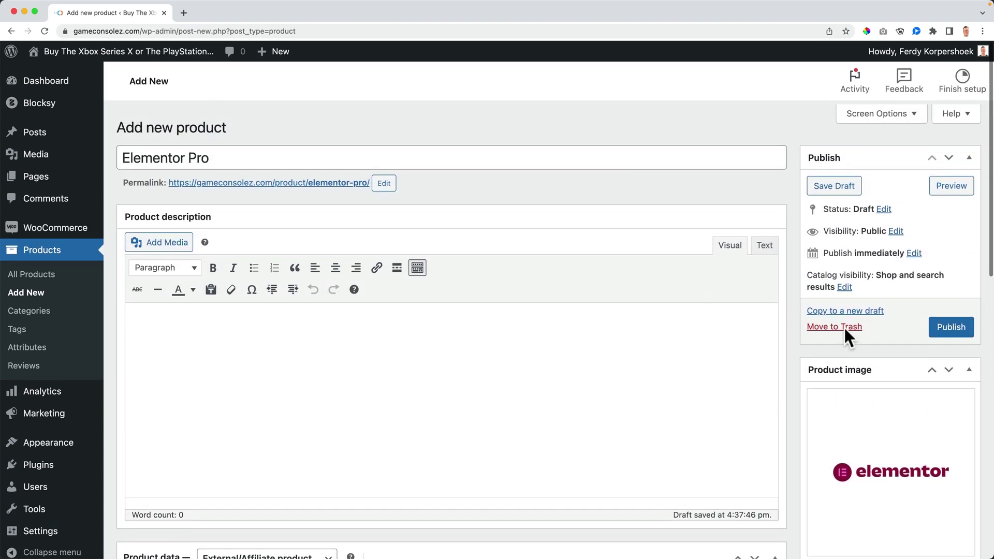
click(945, 327)
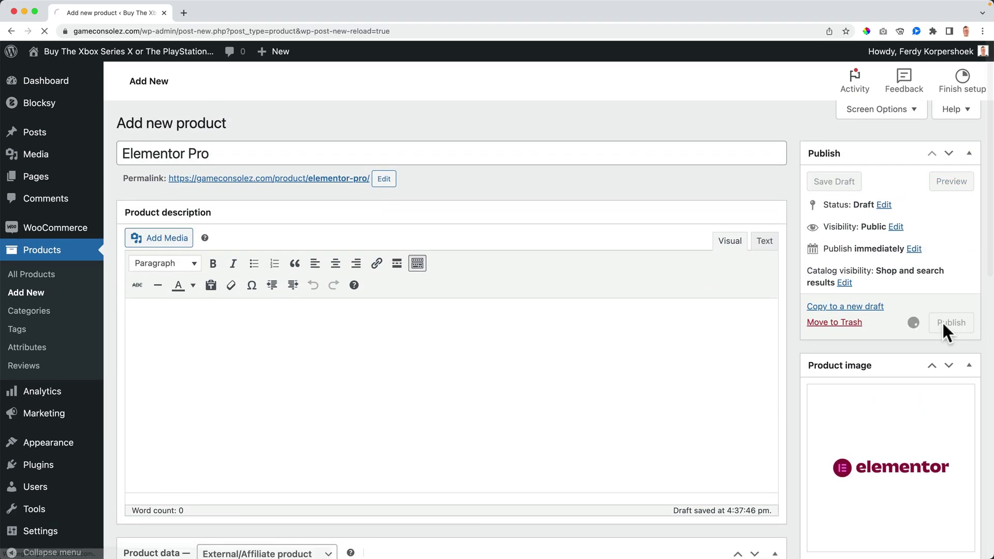
Add short description 'Build professional websites with ease.', update, and view the live product.
scroll(432, 346, down, 10)
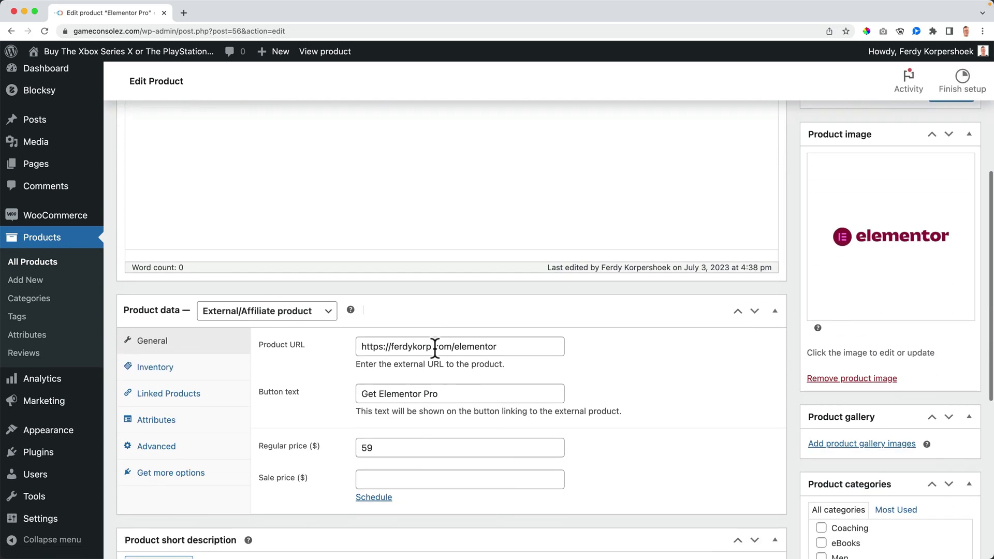
click(296, 320)
text(Bu)
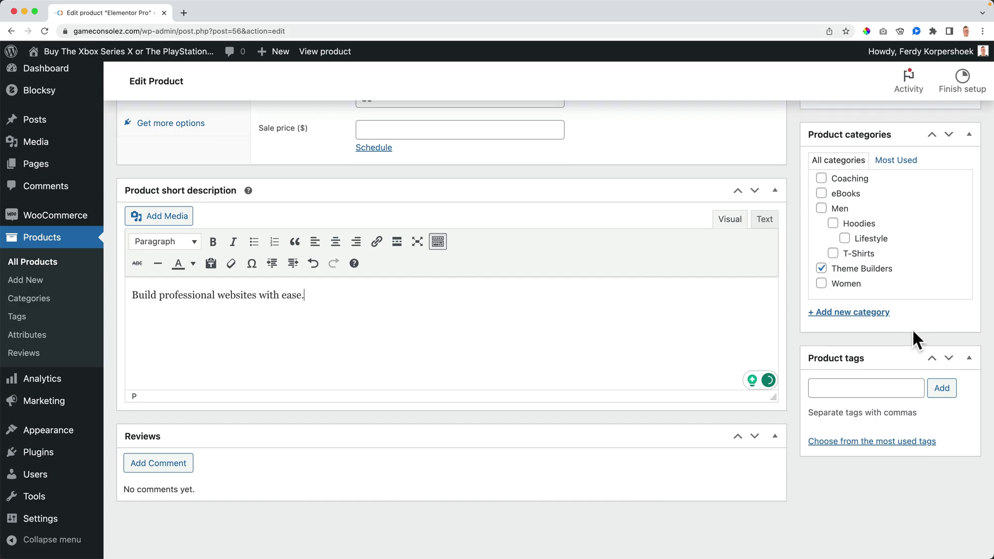
scroll(911, 327, up, 10)
click(949, 377)
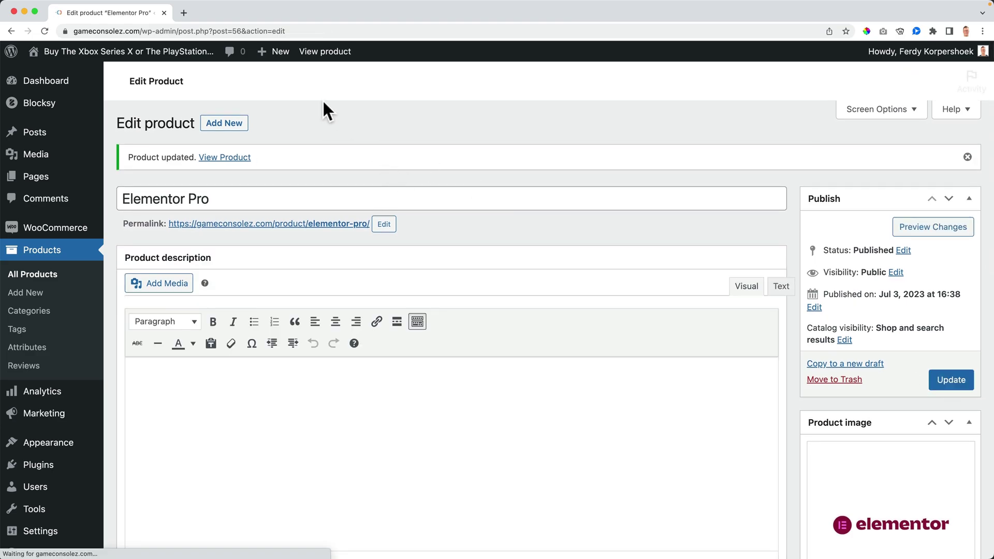
click(325, 53)
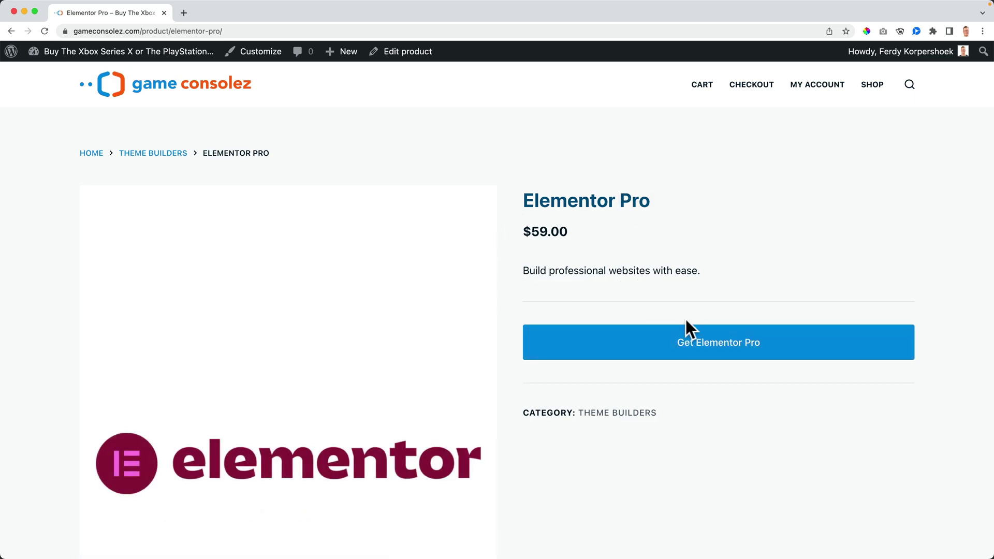
Follow the Get Elementor Pro link to Elementor's pricing and check the Agency plan's 399 price.
click(697, 352)
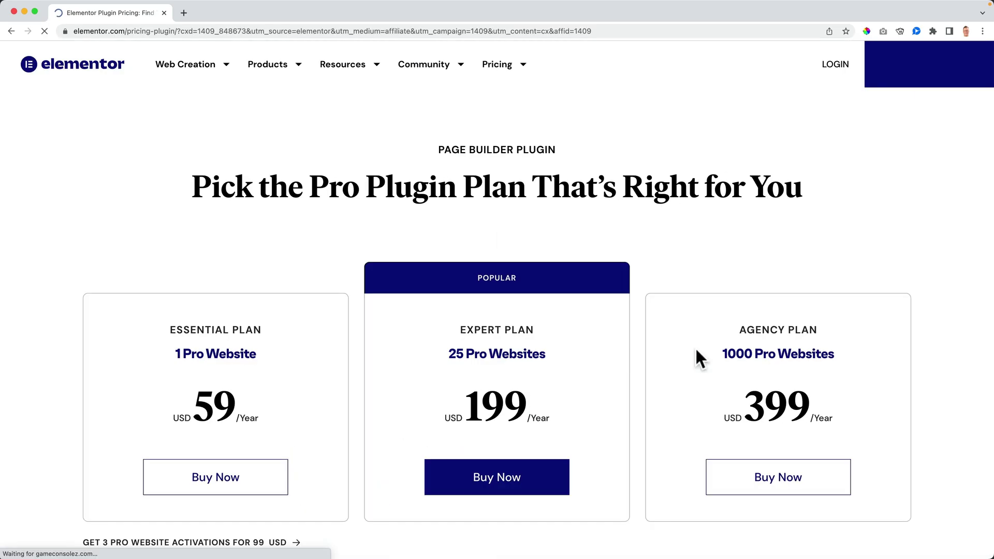
scroll(279, 233, down, 3)
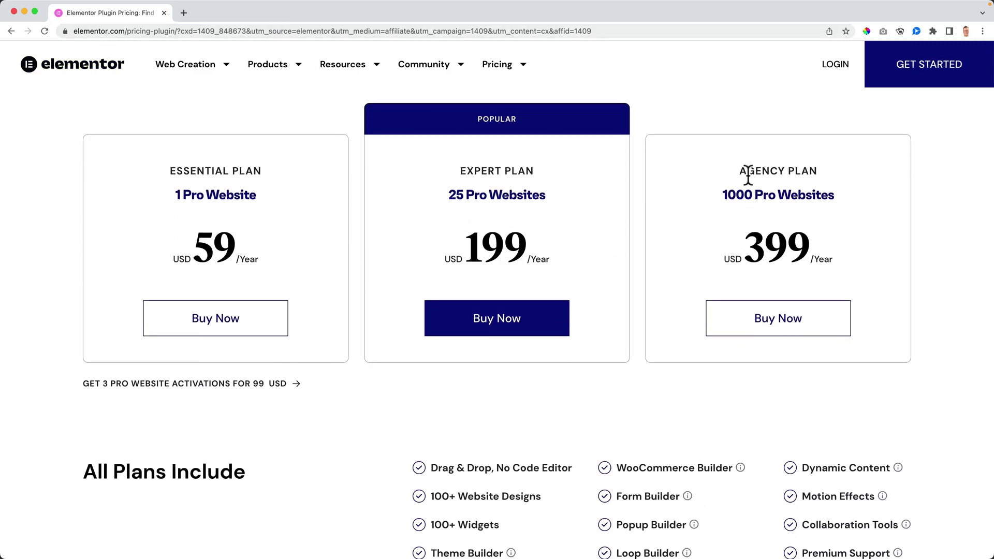
drag(748, 243, 838, 254)
click(863, 264)
Go from the pricing page footer to Elementor's Affiliate Program page.
scroll(768, 262, down, 10)
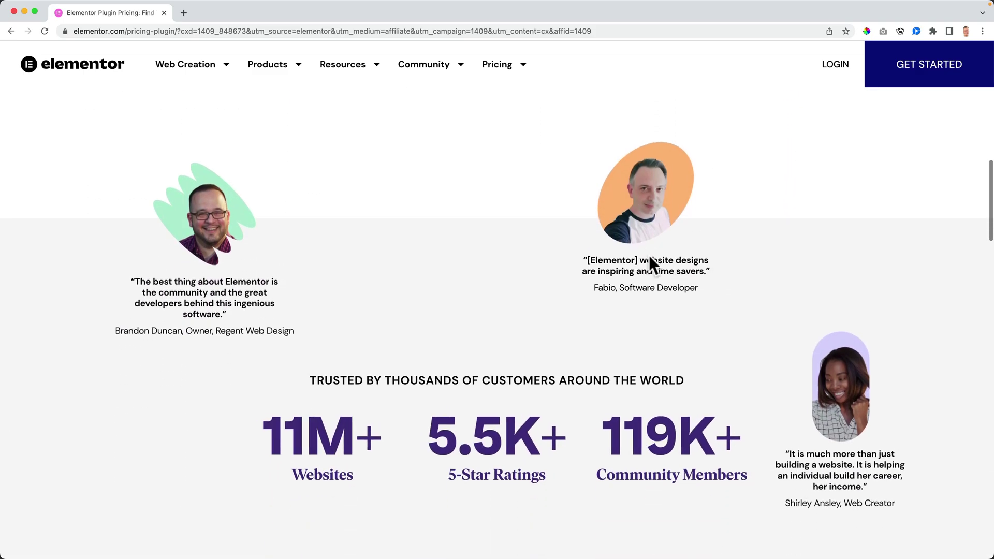
scroll(648, 260, up, 10)
scroll(481, 236, down, 20)
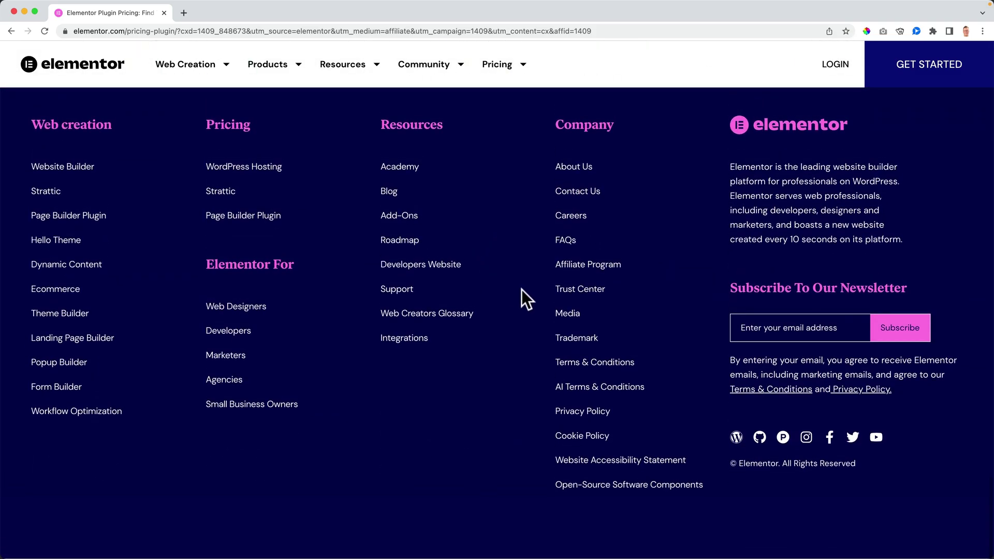
click(588, 267)
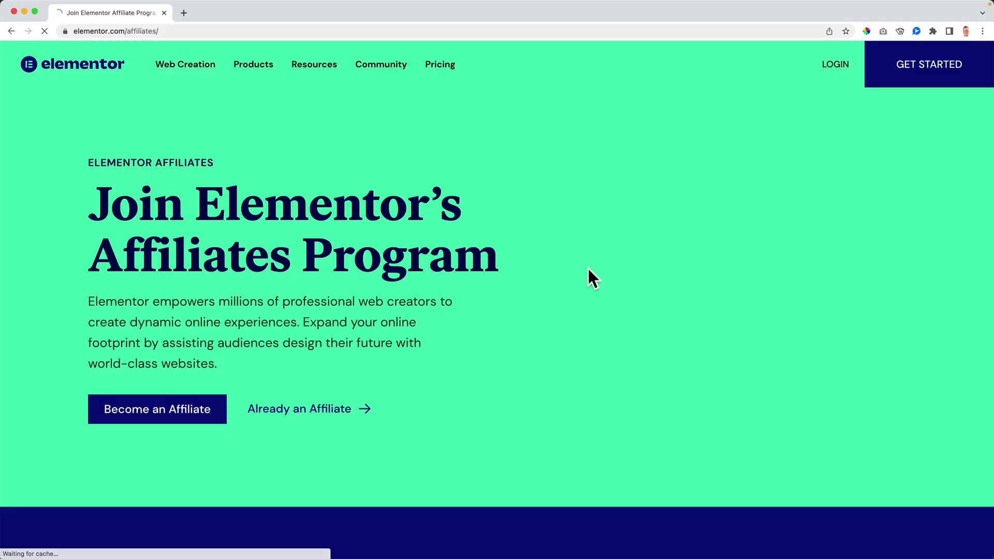
scroll(299, 300, down, 5)
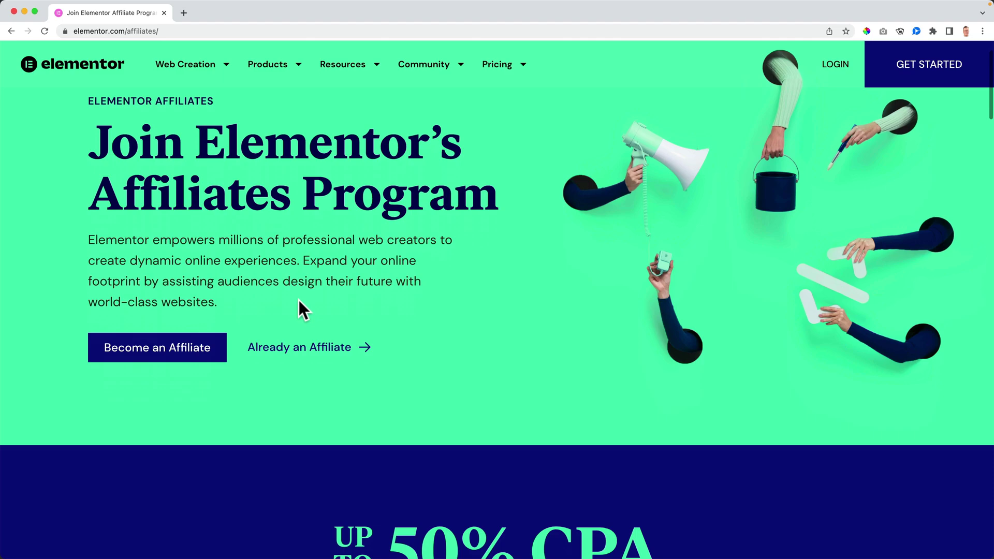
scroll(300, 300, down, 2)
drag(387, 280, 463, 281)
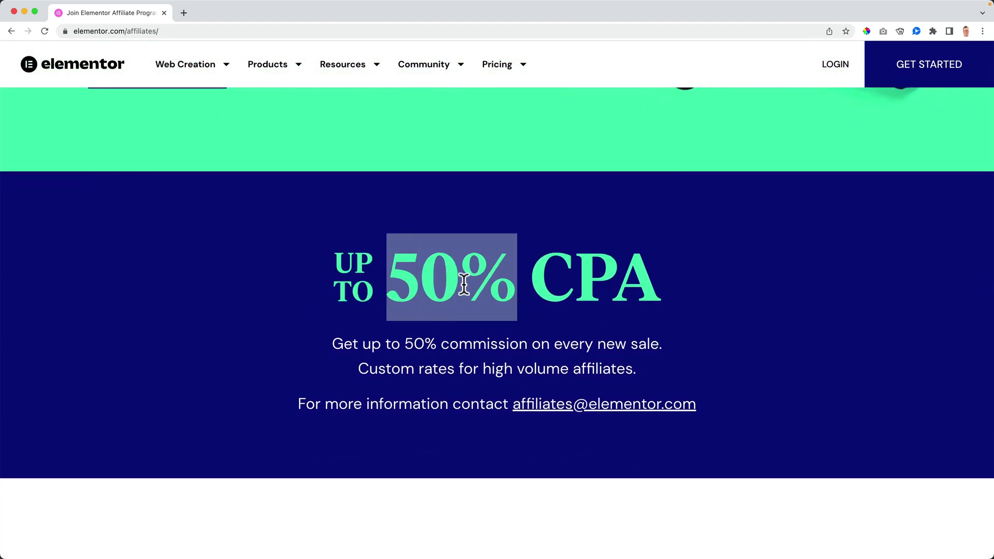
click(390, 337)
drag(404, 343, 588, 342)
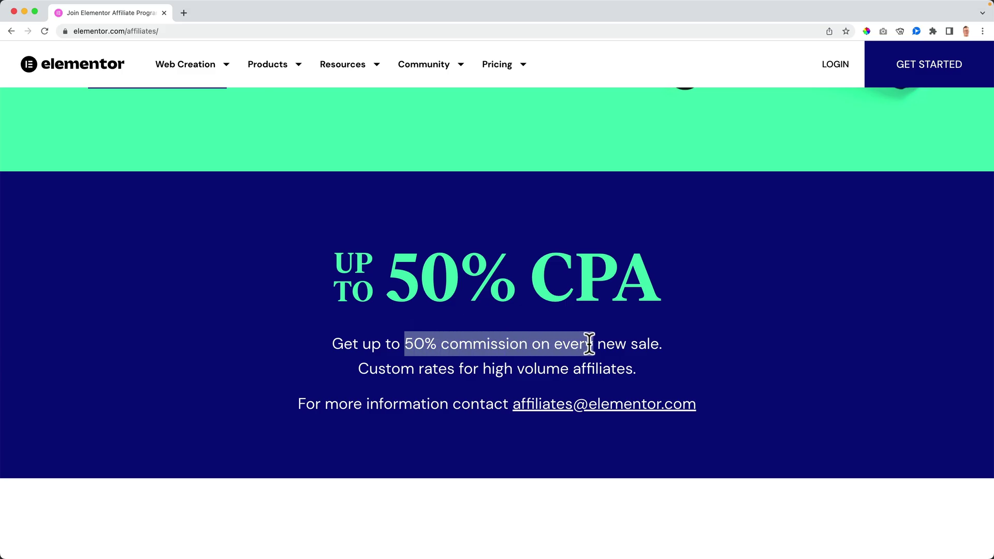
click(457, 331)
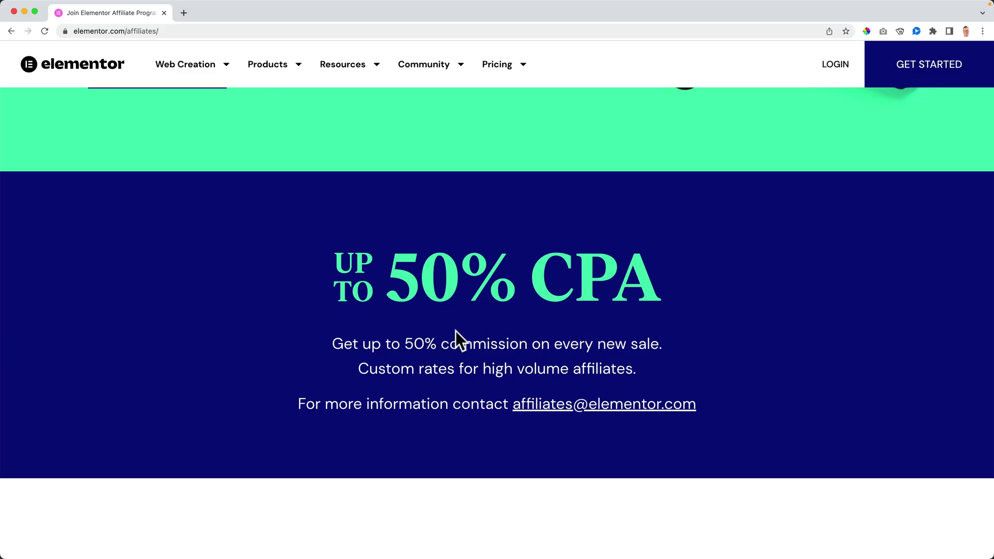
click(513, 66)
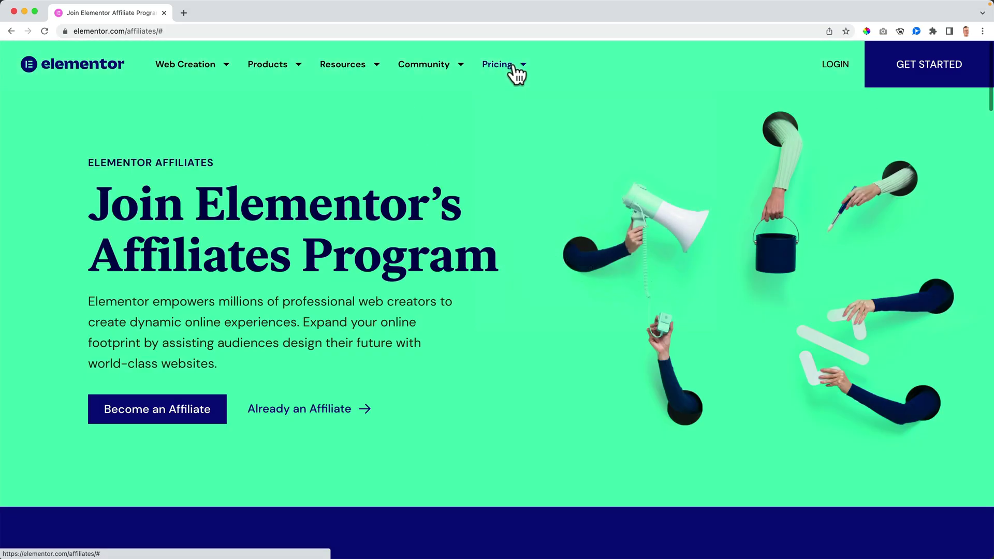
Open the Page Builder Plugin pricing and review Essential 59, Expert 199 and Agency 399 plans.
click(533, 264)
scroll(725, 280, down, 2)
drag(763, 292, 810, 306)
click(803, 311)
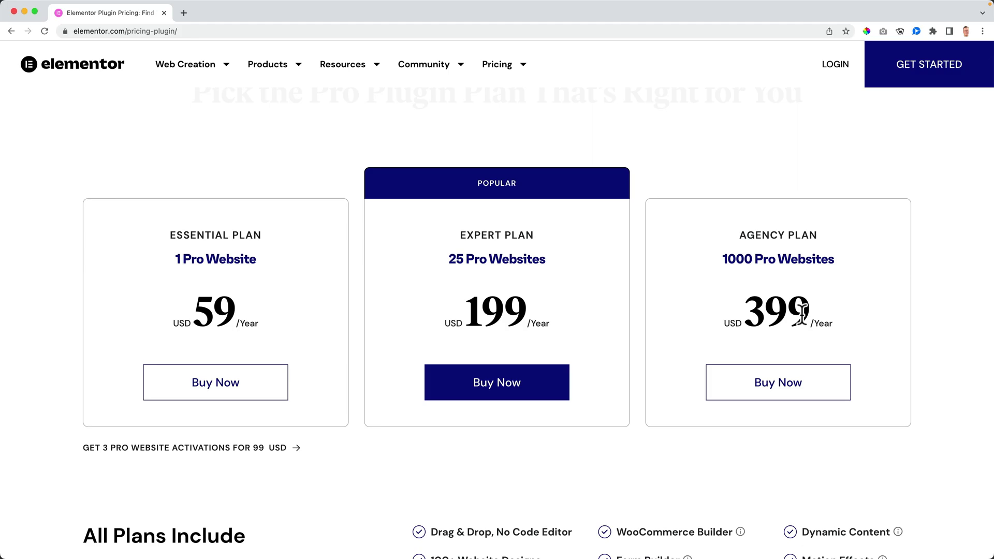
scroll(623, 297, up, 3)
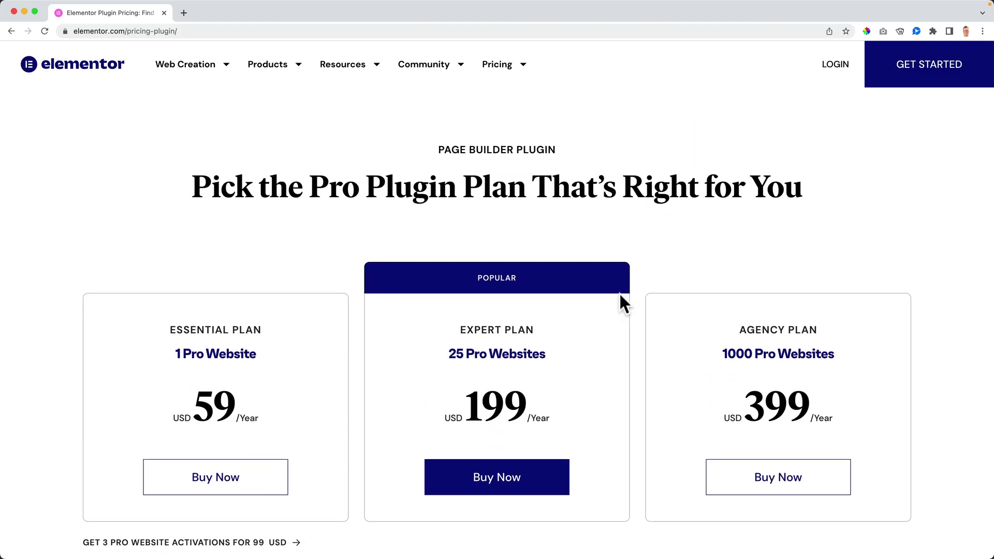
scroll(653, 300, down, 2)
scroll(625, 295, up, 2)
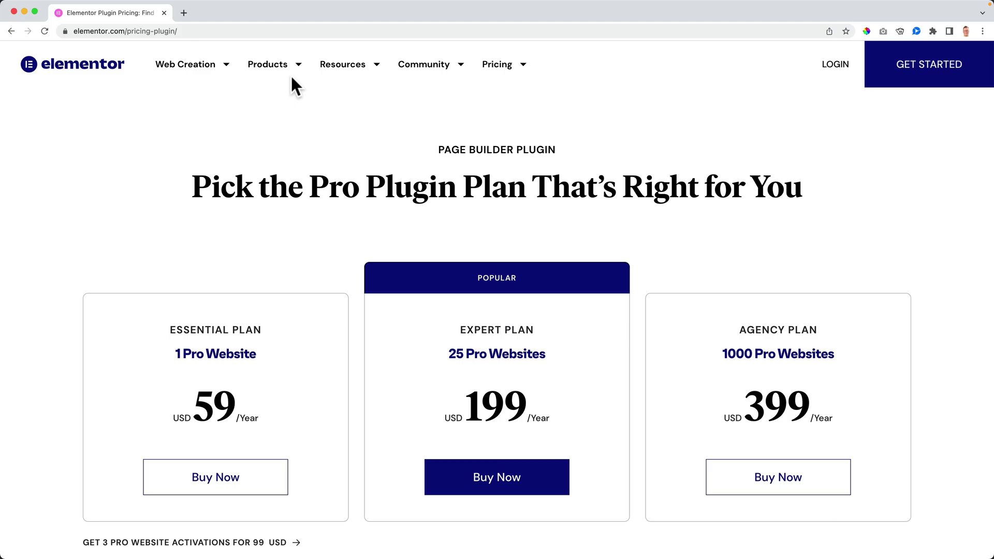